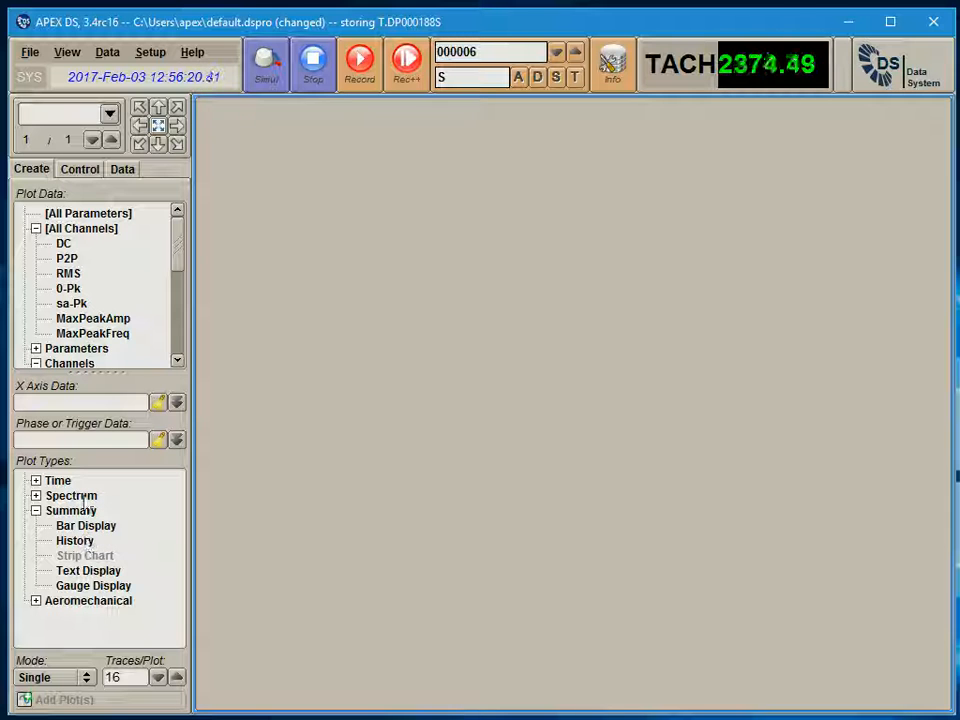
Examine which data are available for plotting under the TACH parameter and channel 001 CH00001
left_click(37, 229)
left_click(95, 276)
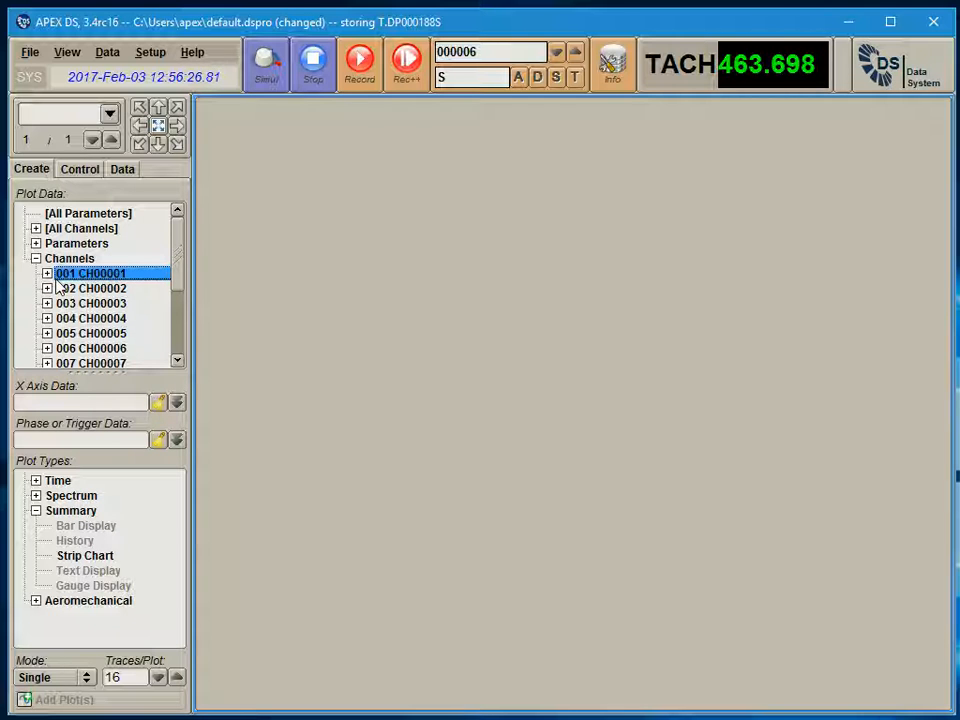
left_click(35, 244)
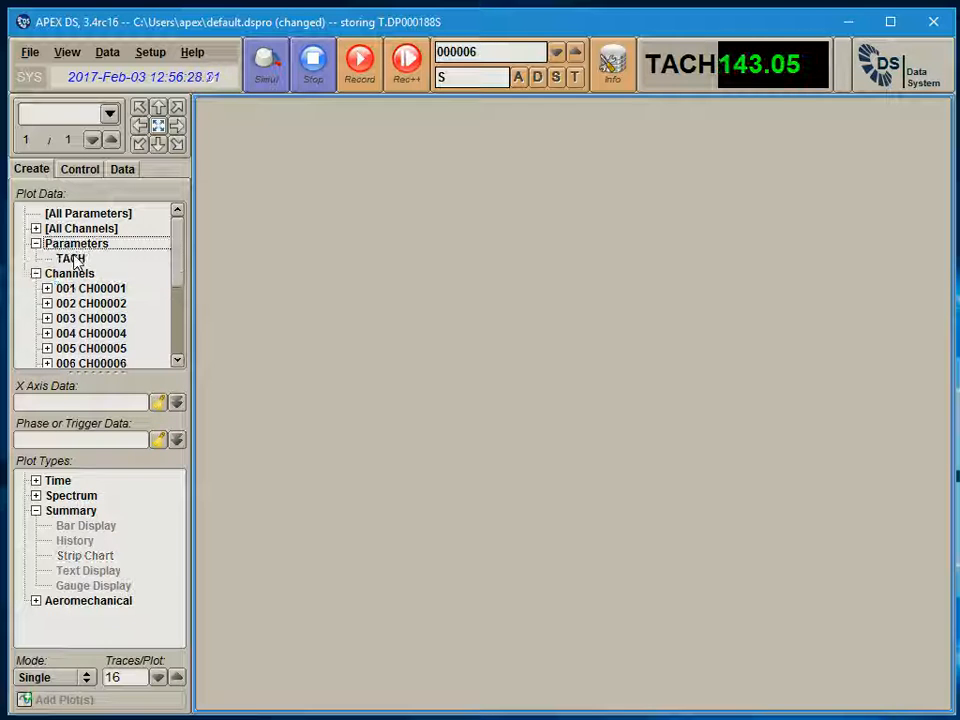
left_click(75, 260)
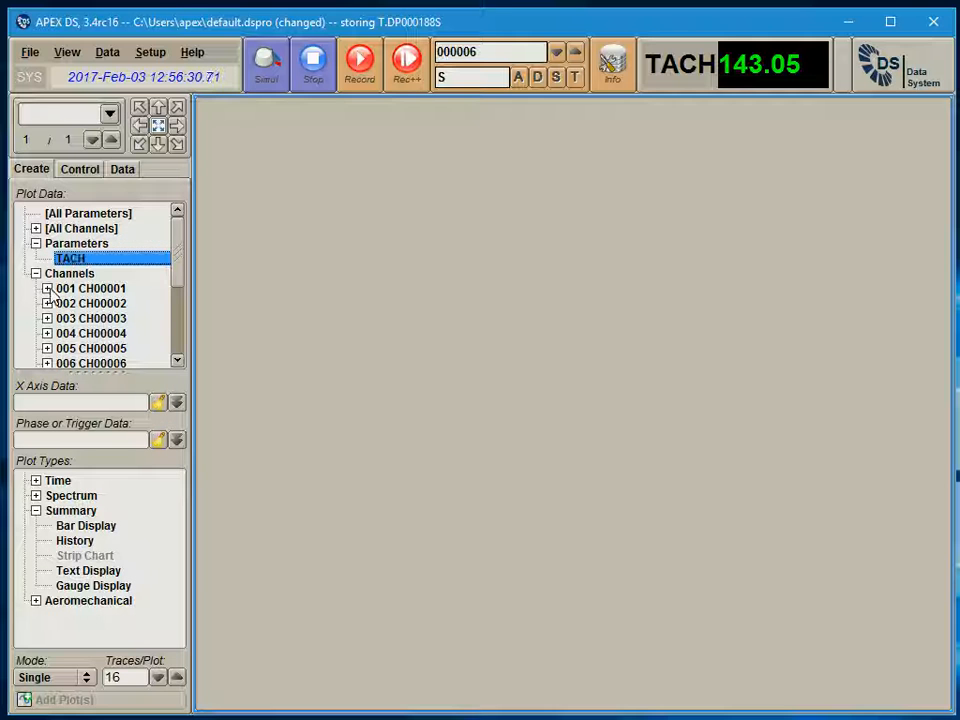
left_click(47, 288)
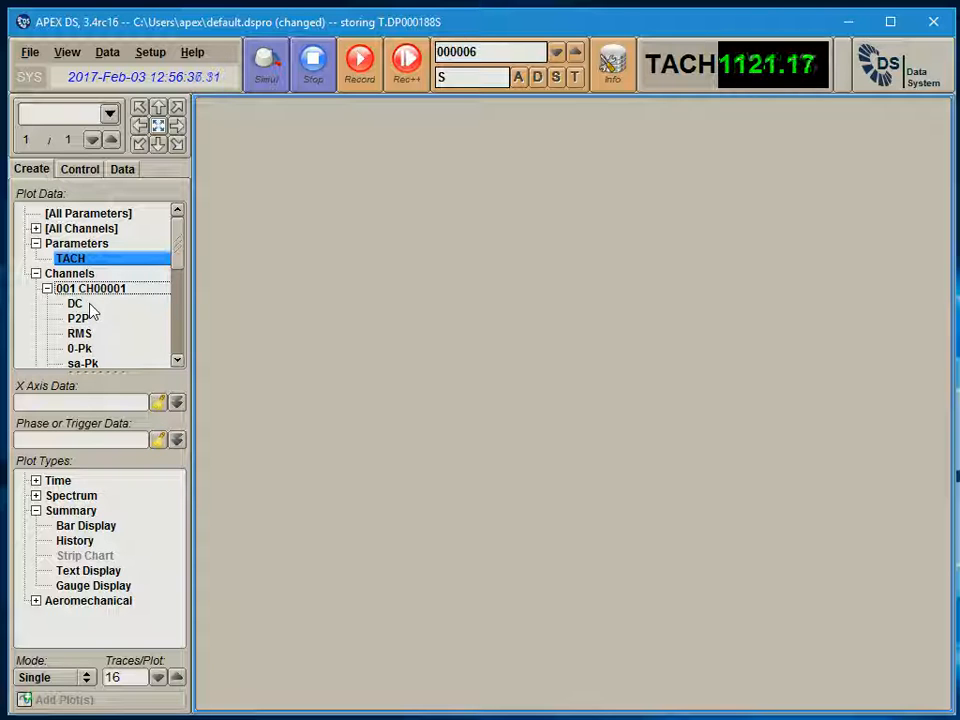
scroll(175, 268, "down", 1)
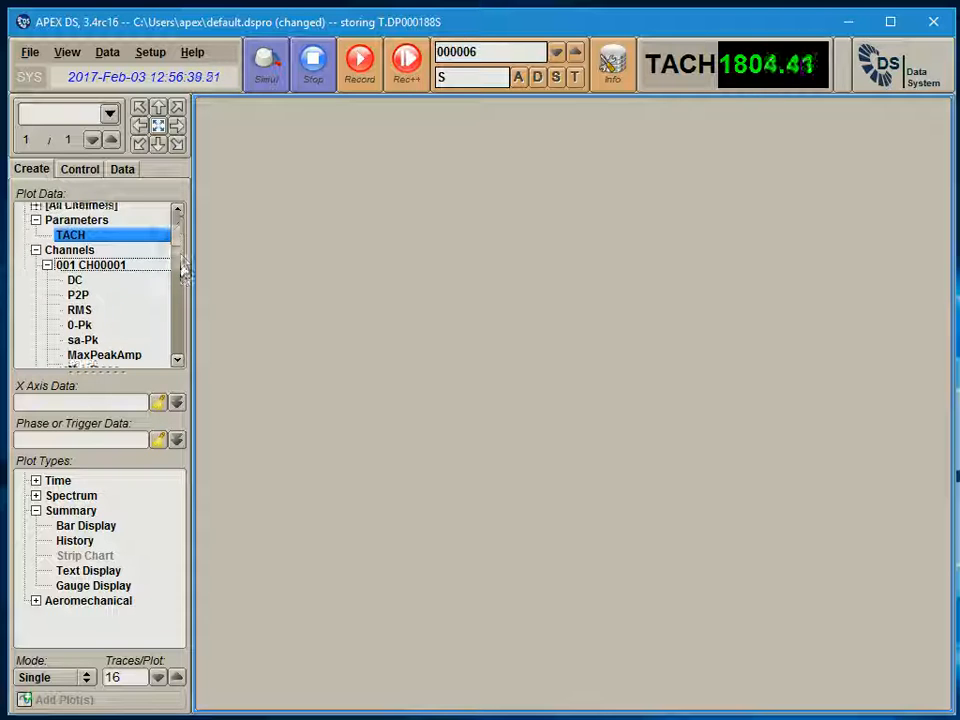
left_click(77, 253)
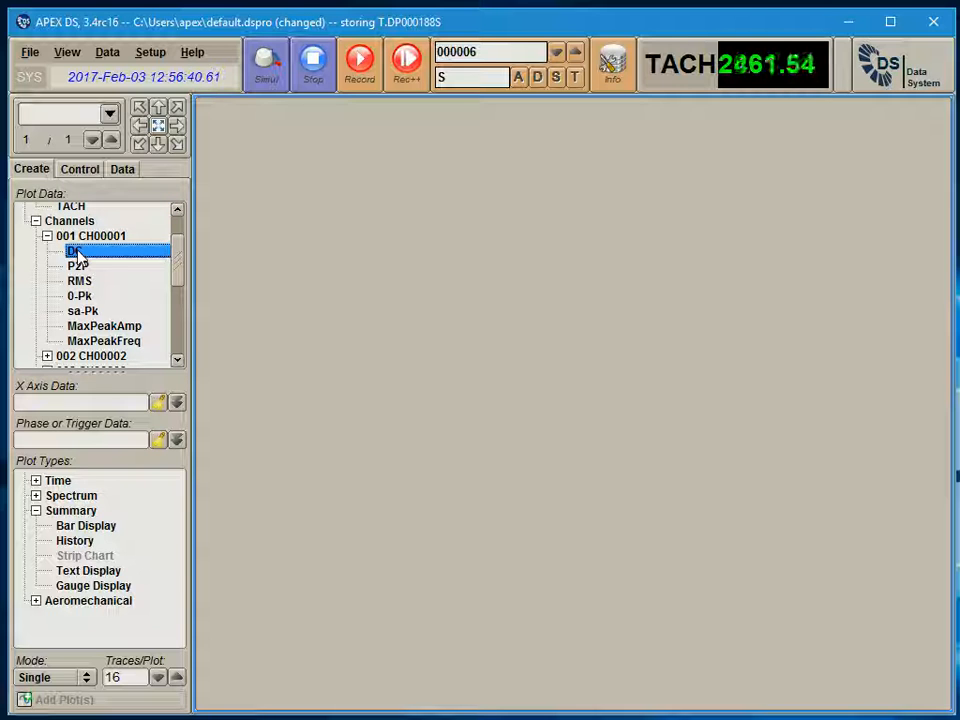
left_click(80, 268)
left_click(112, 238)
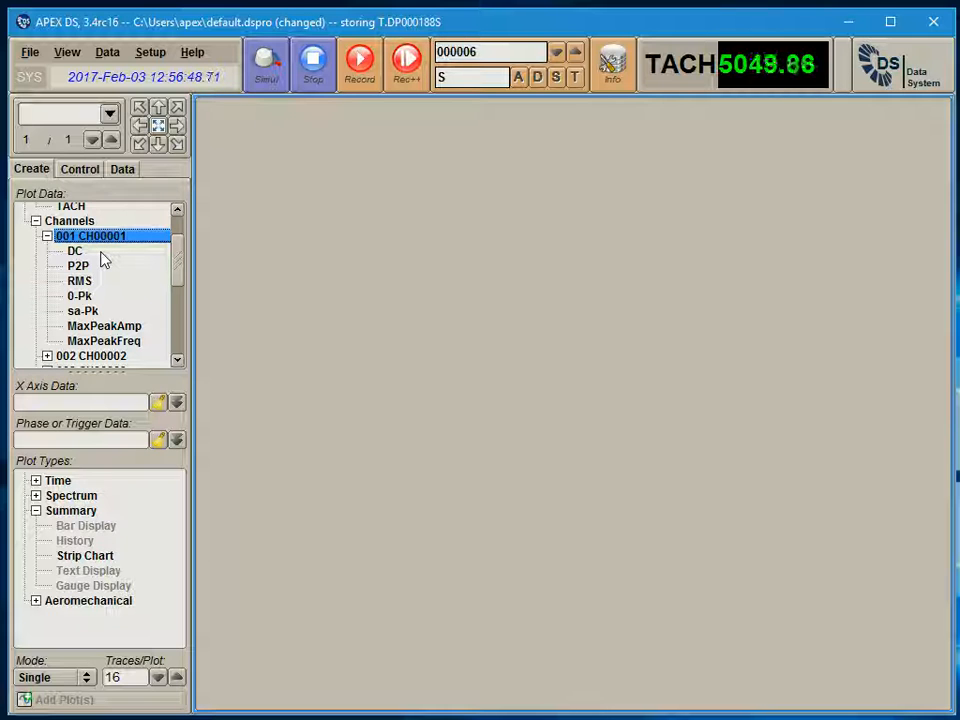
left_click(106, 254)
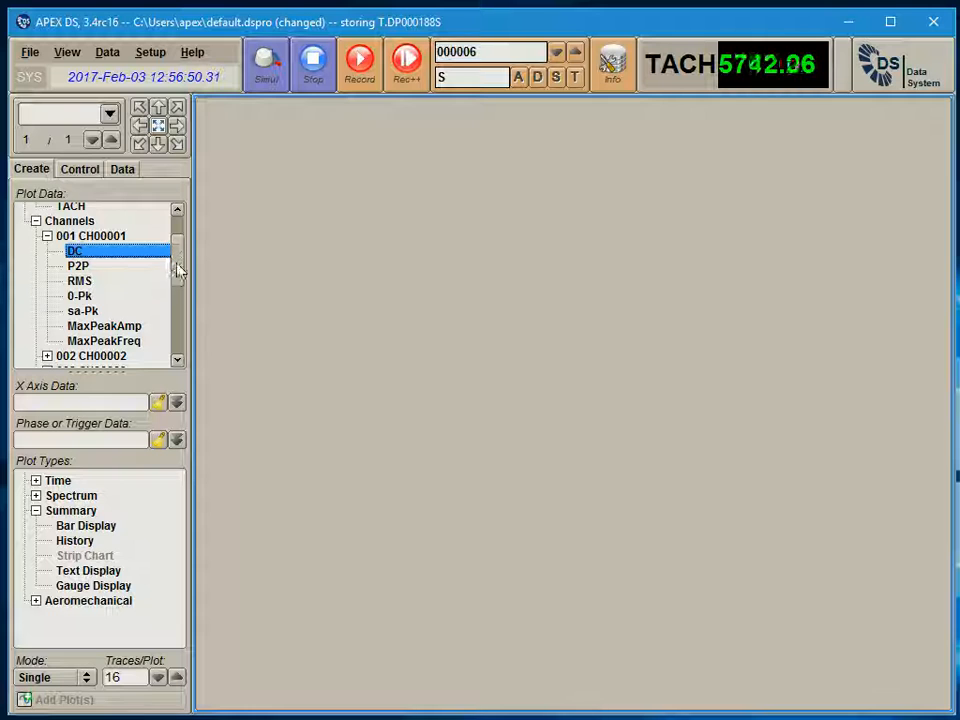
Create a History plot of the TACH parameter
left_click_drag(178, 270, 180, 257)
left_click(72, 248)
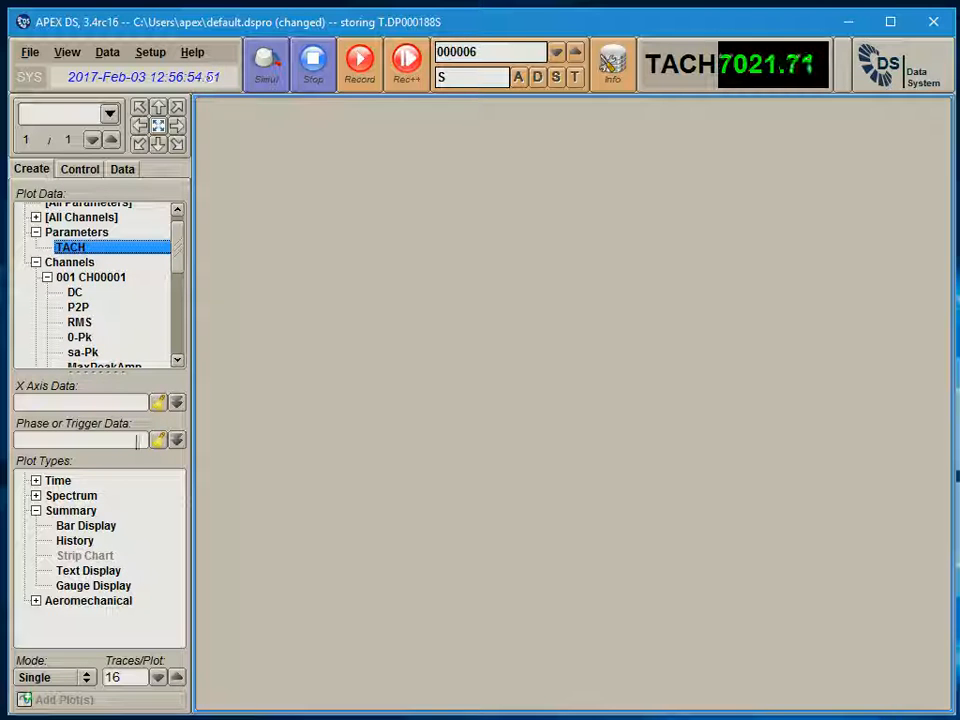
double_click(76, 540)
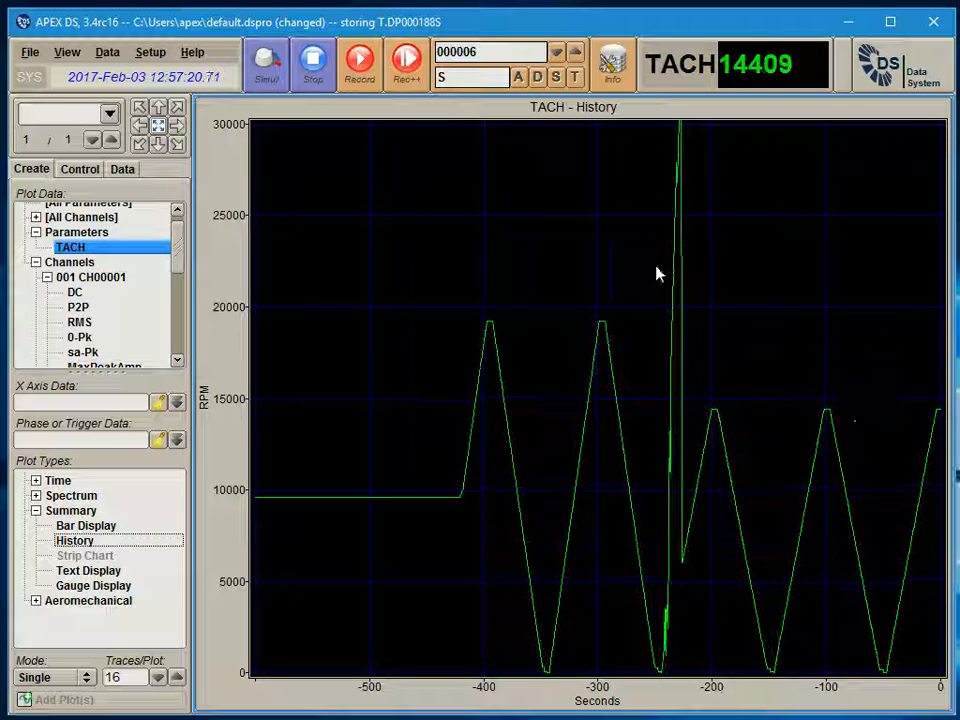
Turn on the Max Cursor for the TACH History plot in its plot setup and apply the change
right_click(553, 256)
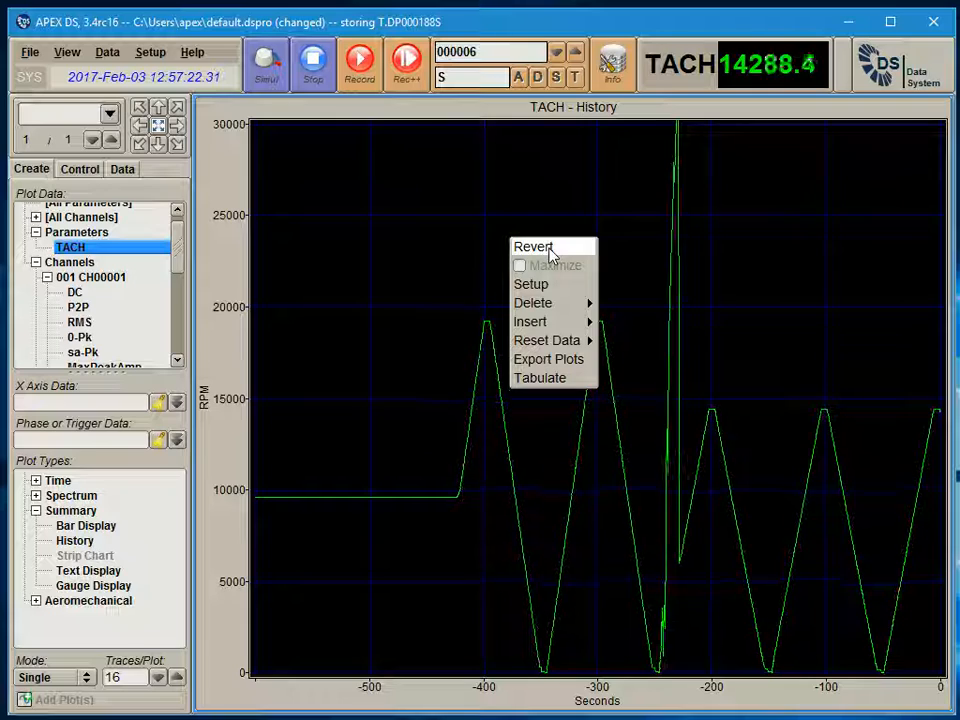
left_click(531, 284)
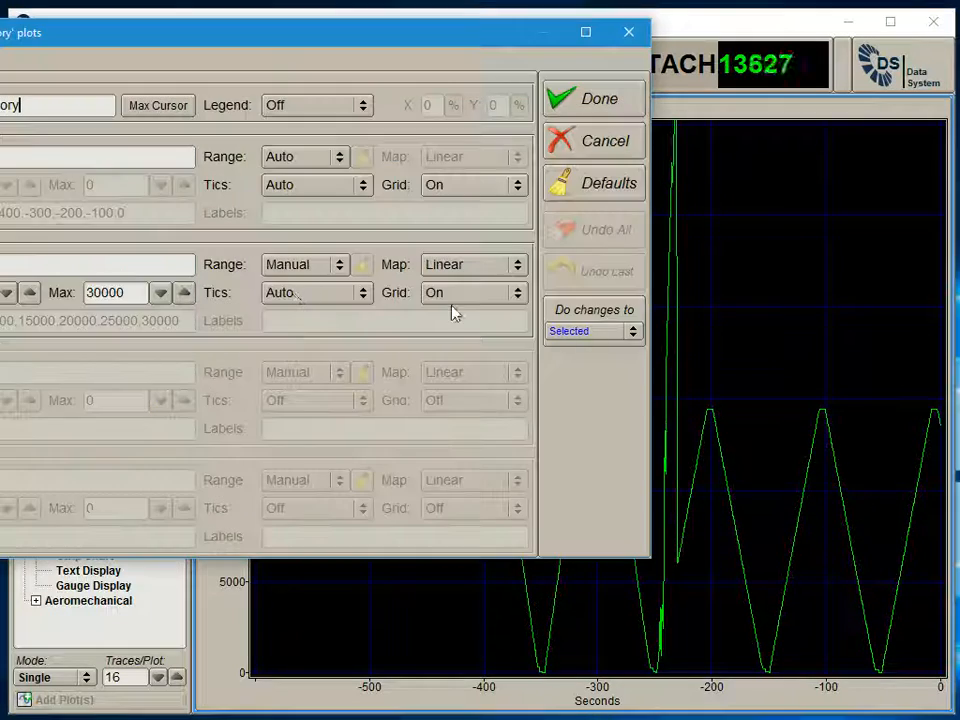
left_click_drag(287, 34, 539, 195)
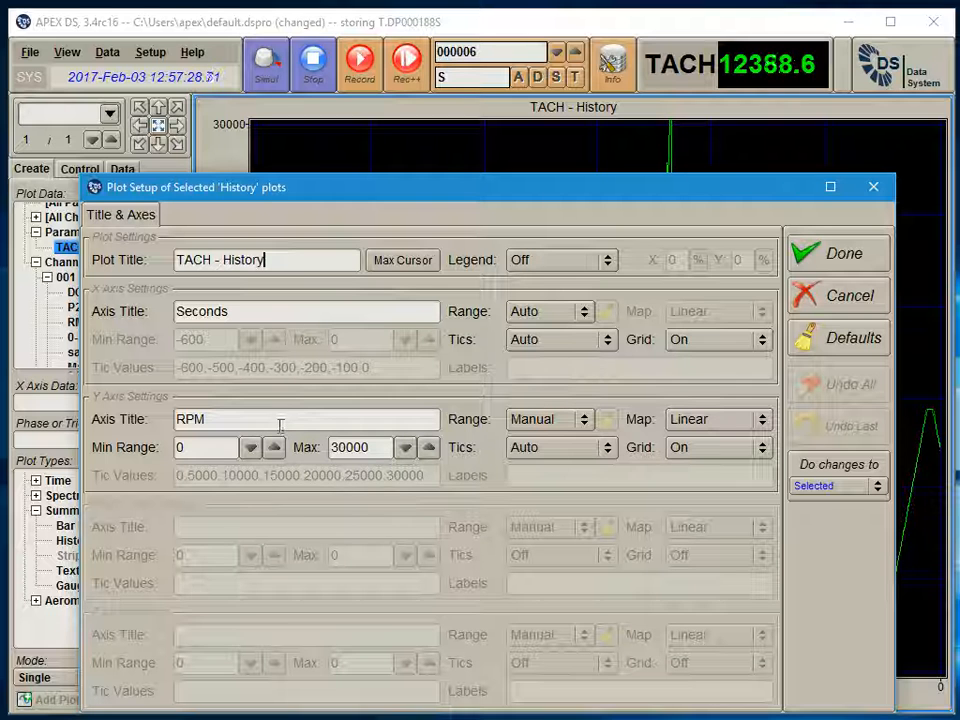
left_click(398, 263)
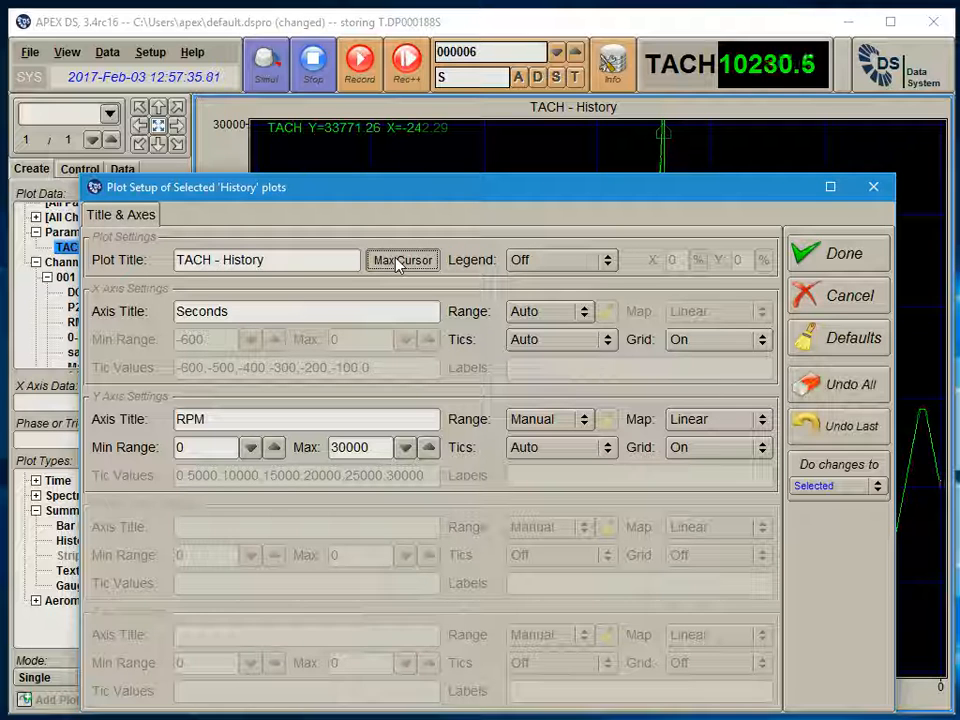
left_click(832, 255)
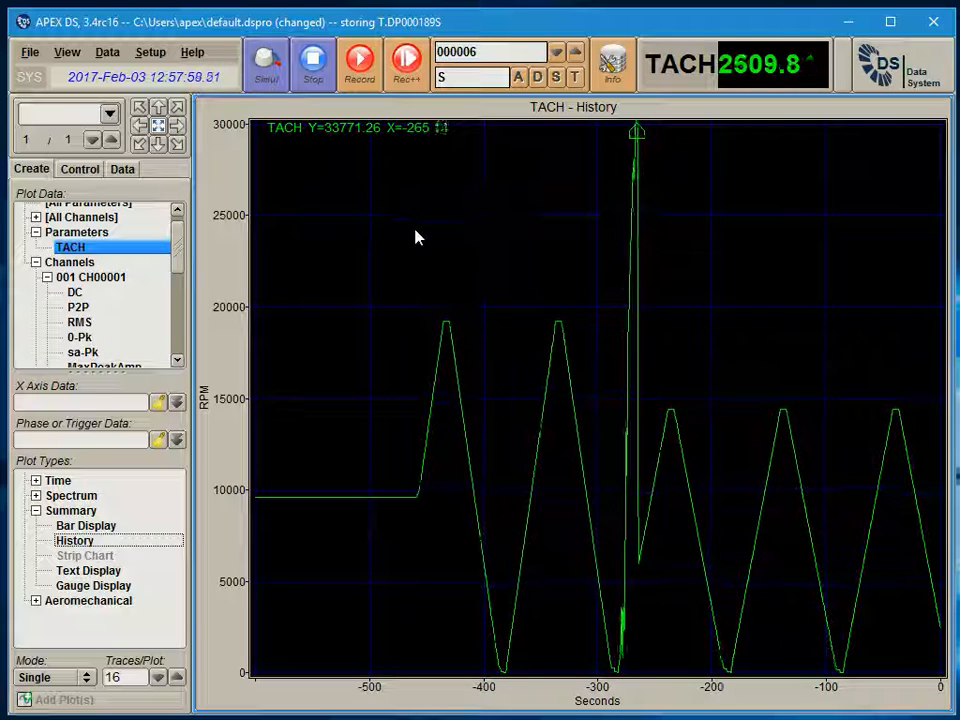
Raise the Y axis maximum of the TACH History plot to 40000
left_click(97, 172)
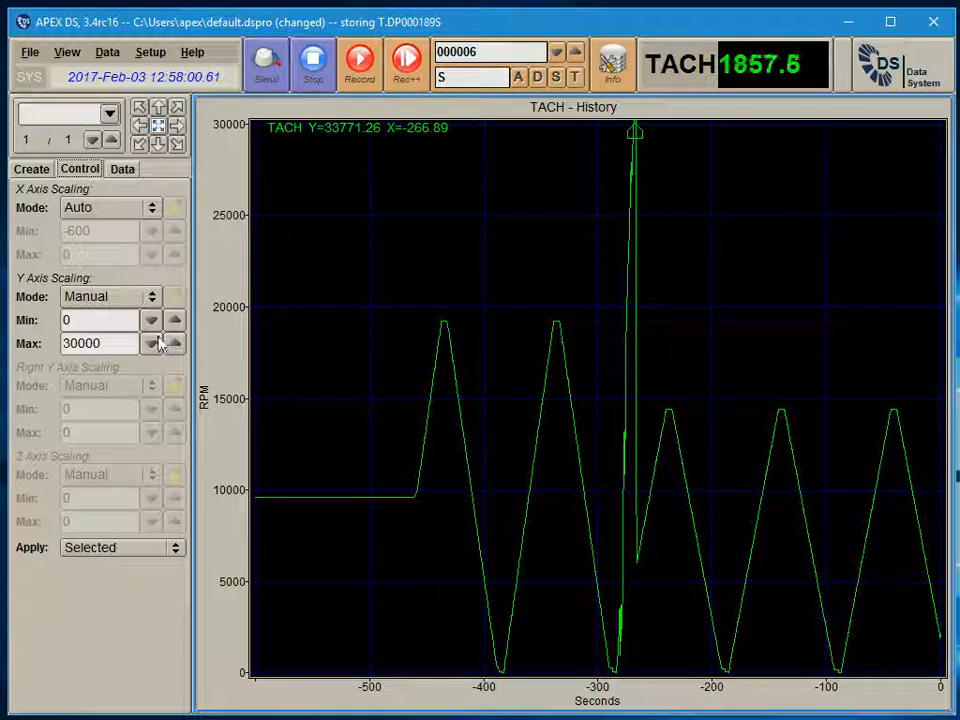
left_click(176, 343)
left_click(176, 343)
left_click(176, 343)
left_click(176, 343)
left_click(176, 343)
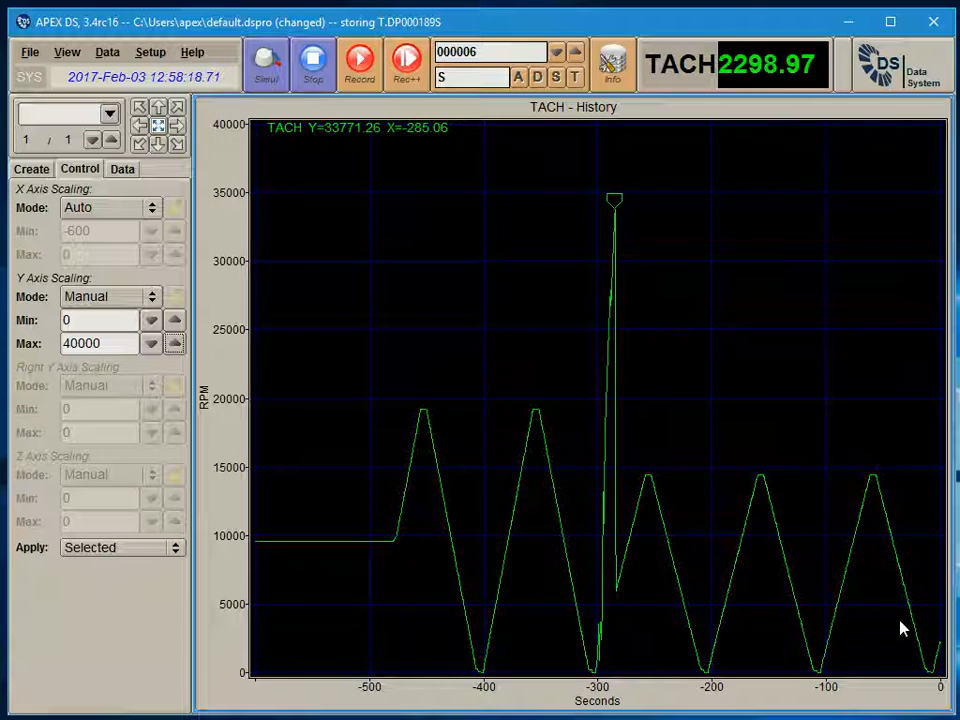
Collapse the Parameters group in the plot data and delete the TACH History plot
left_click(44, 171)
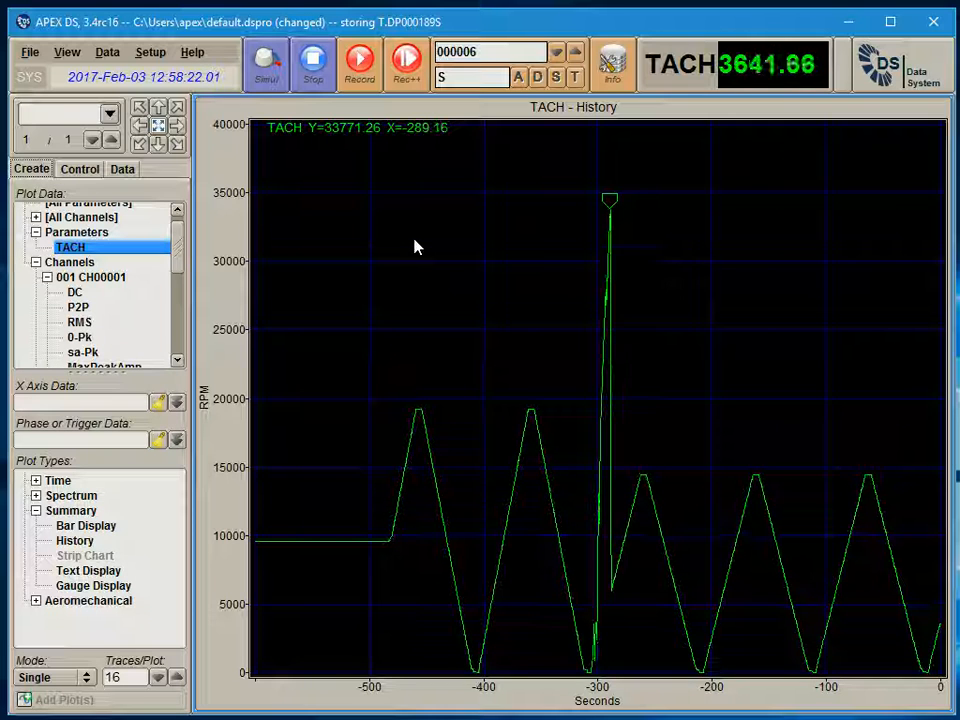
left_click(36, 232)
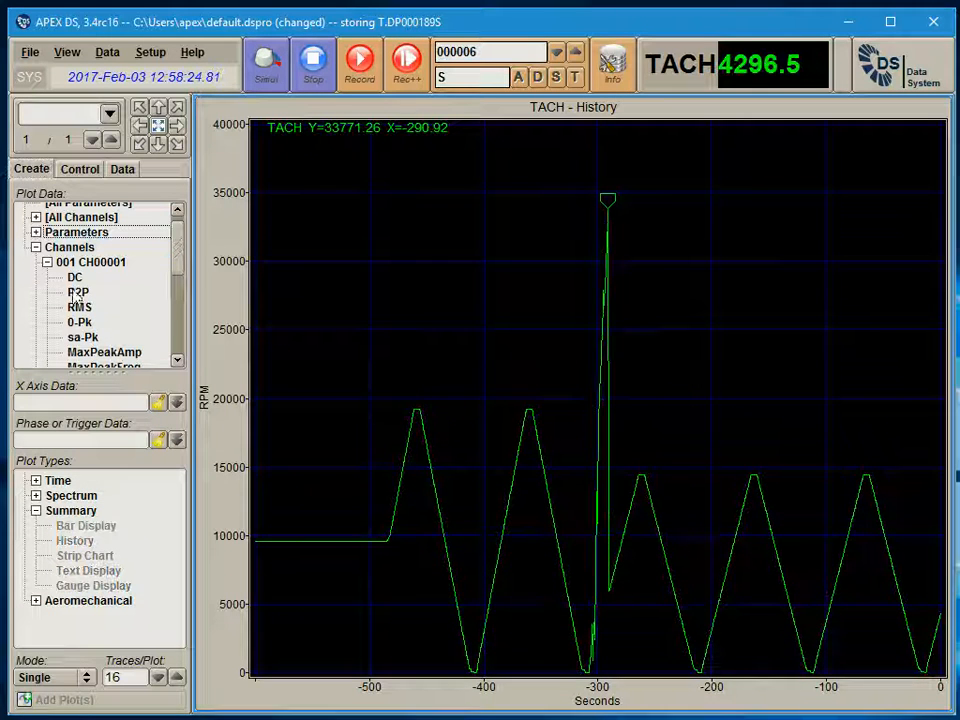
right_click(310, 253)
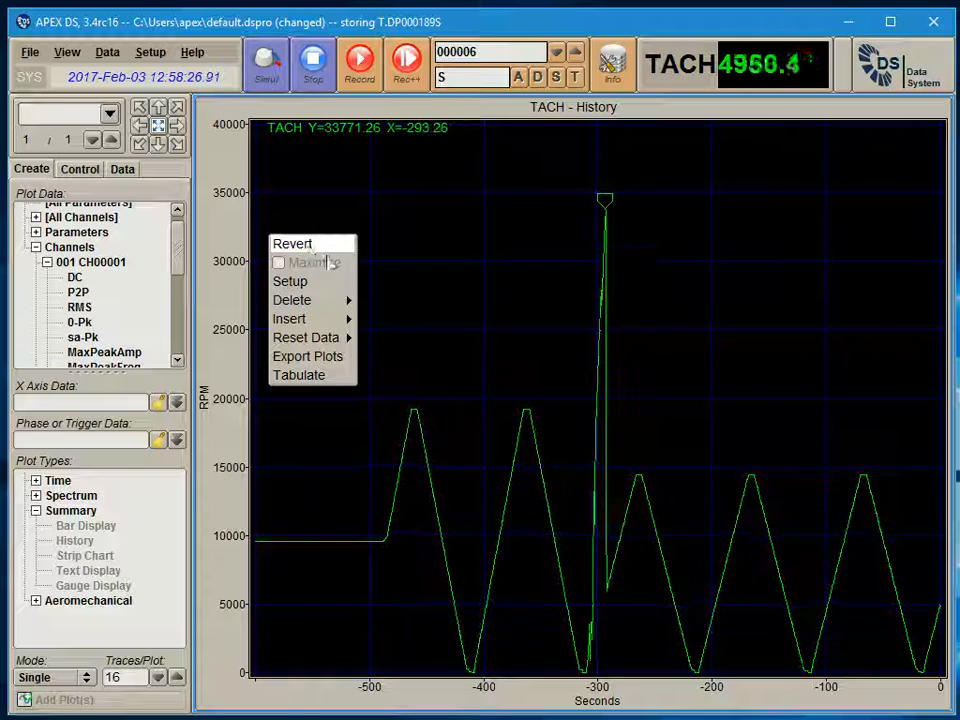
mouse_move(315, 307)
left_click(374, 301)
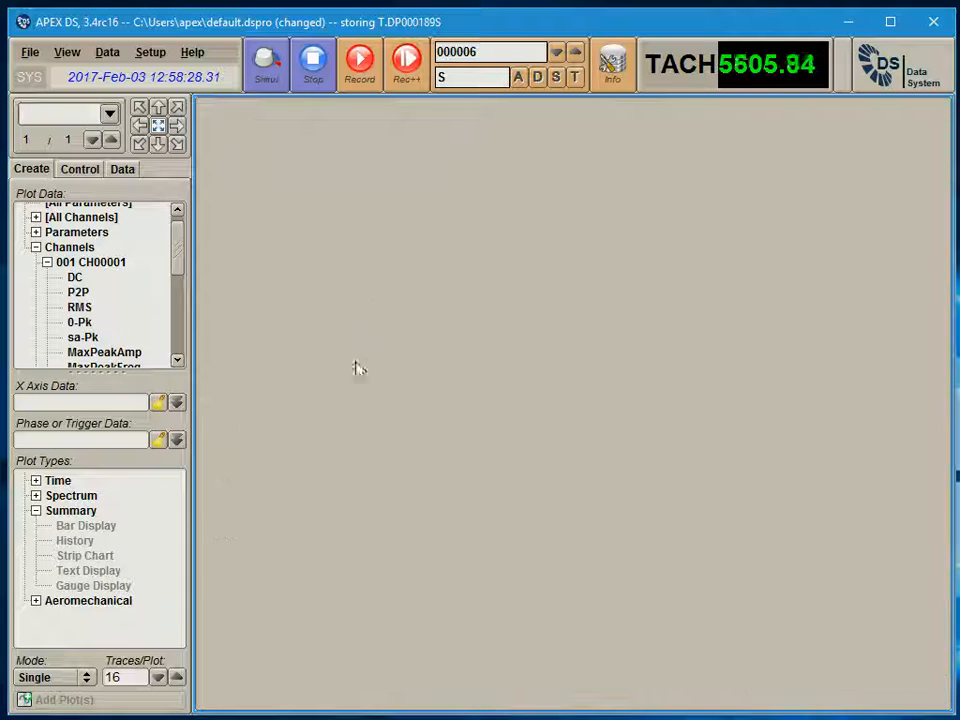
Create a single History plot of the P2P data for all channels, with 16 traces per plot
scroll(180, 254, "down", 1)
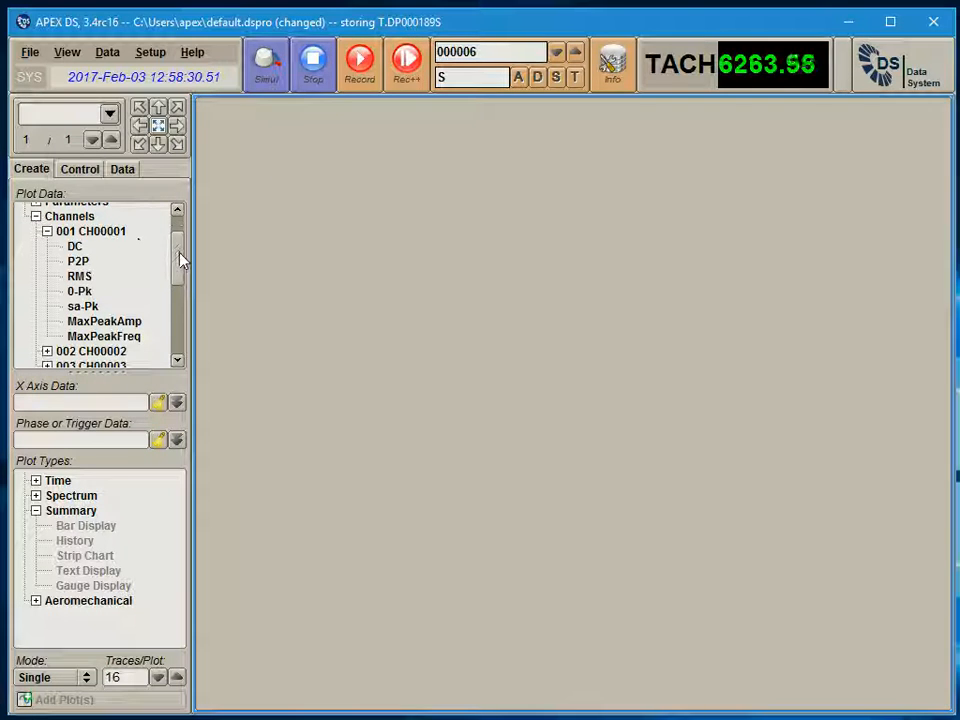
scroll(150, 272, "up", 1)
left_click(47, 273)
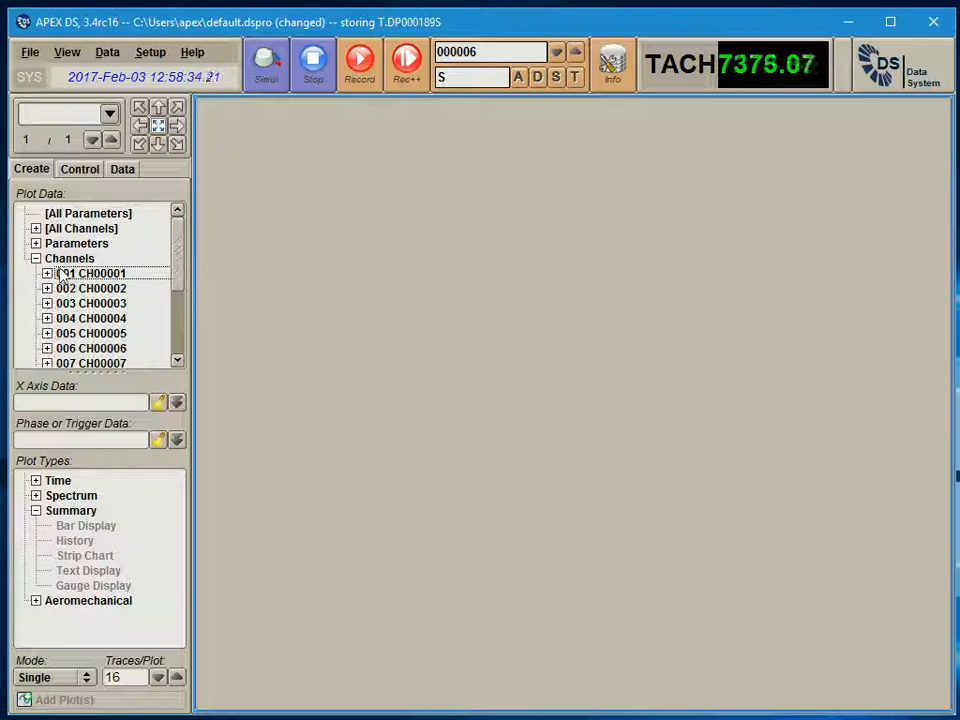
left_click(36, 229)
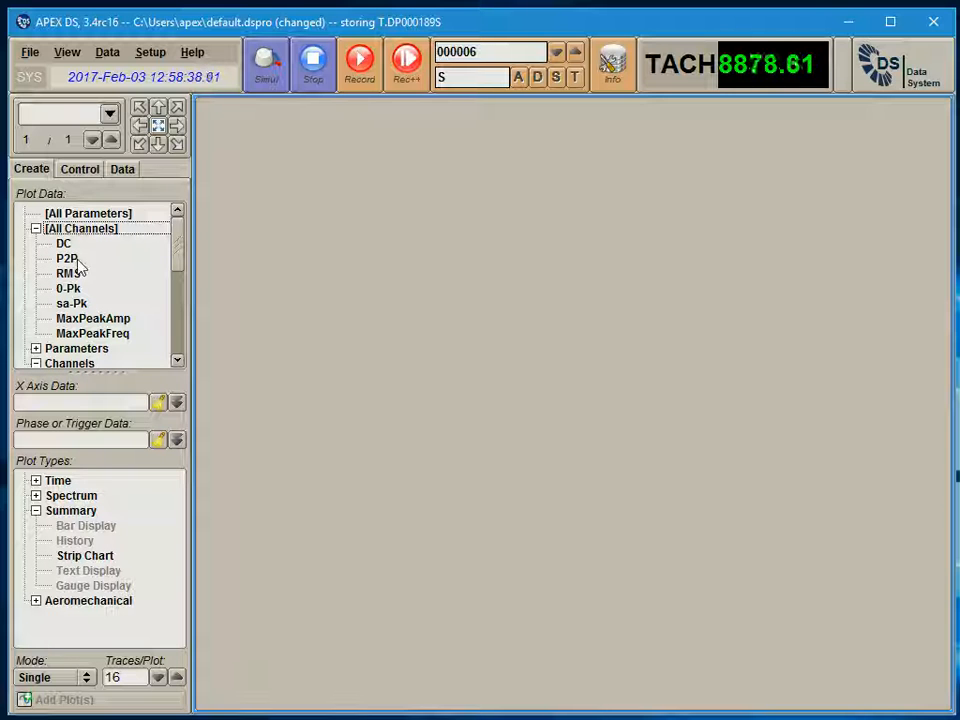
left_click(67, 258)
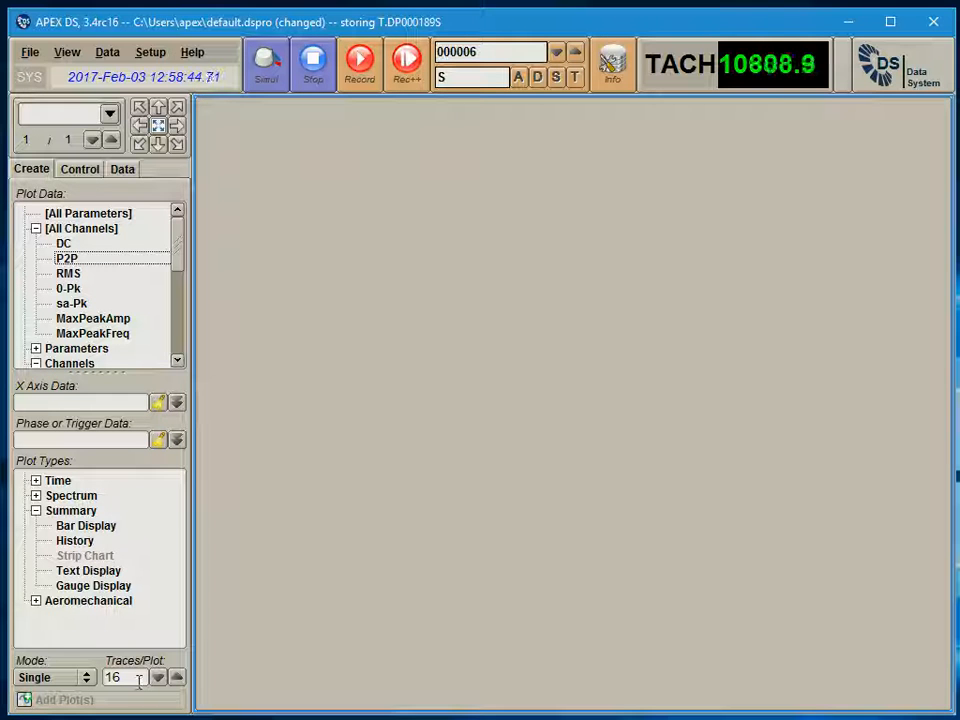
double_click(84, 542)
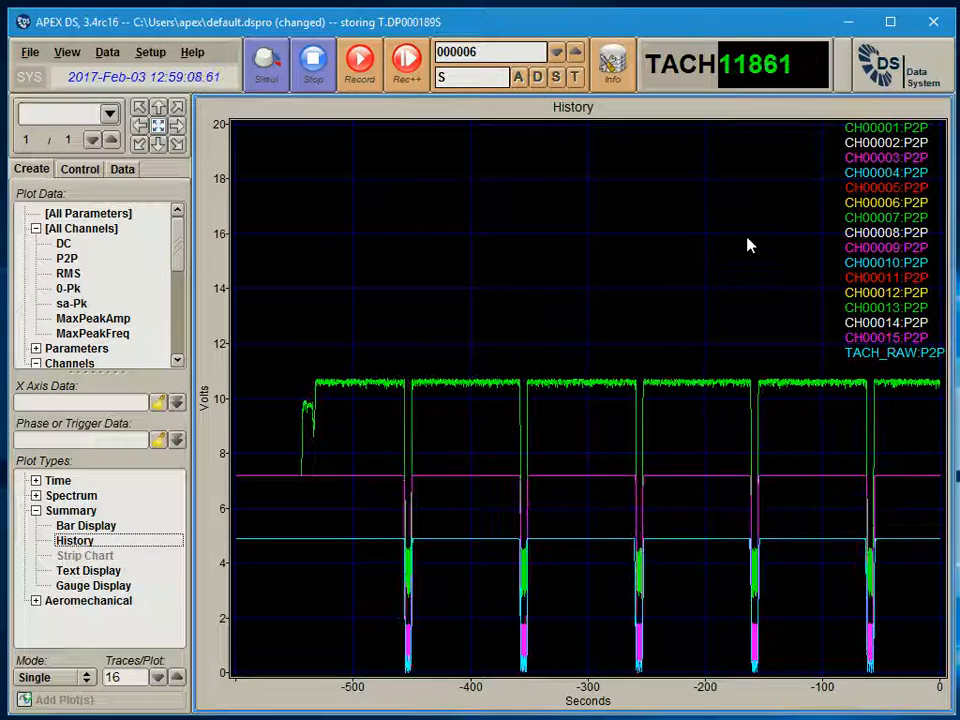
Turn on the Max Cursor for the all-channel P2P History plot in its plot setup and apply the change
right_click(708, 229)
left_click(729, 272)
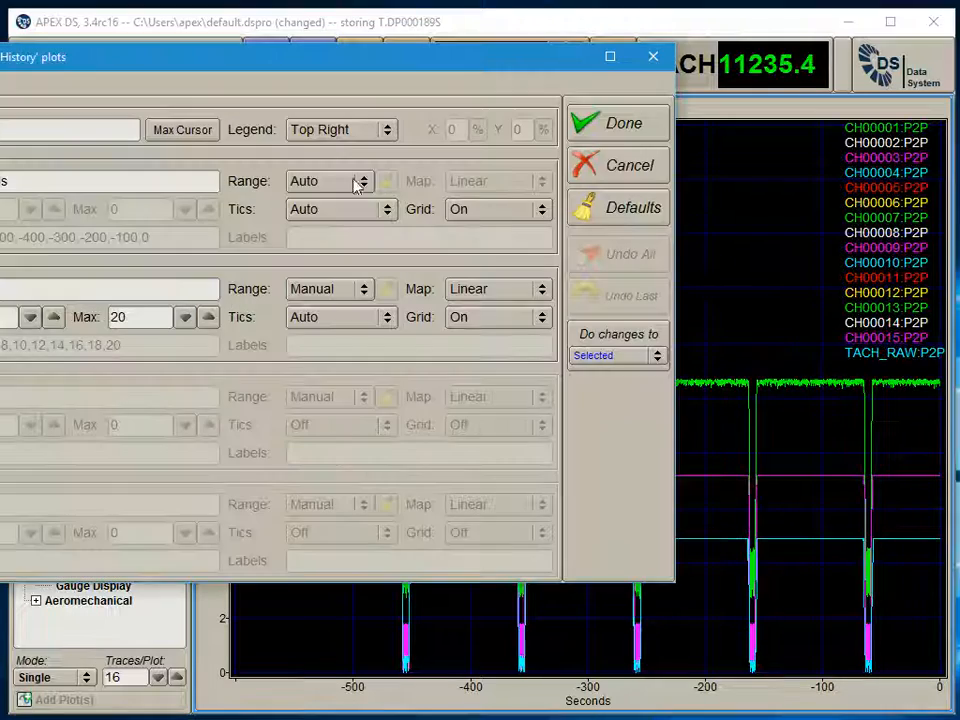
left_click(647, 129)
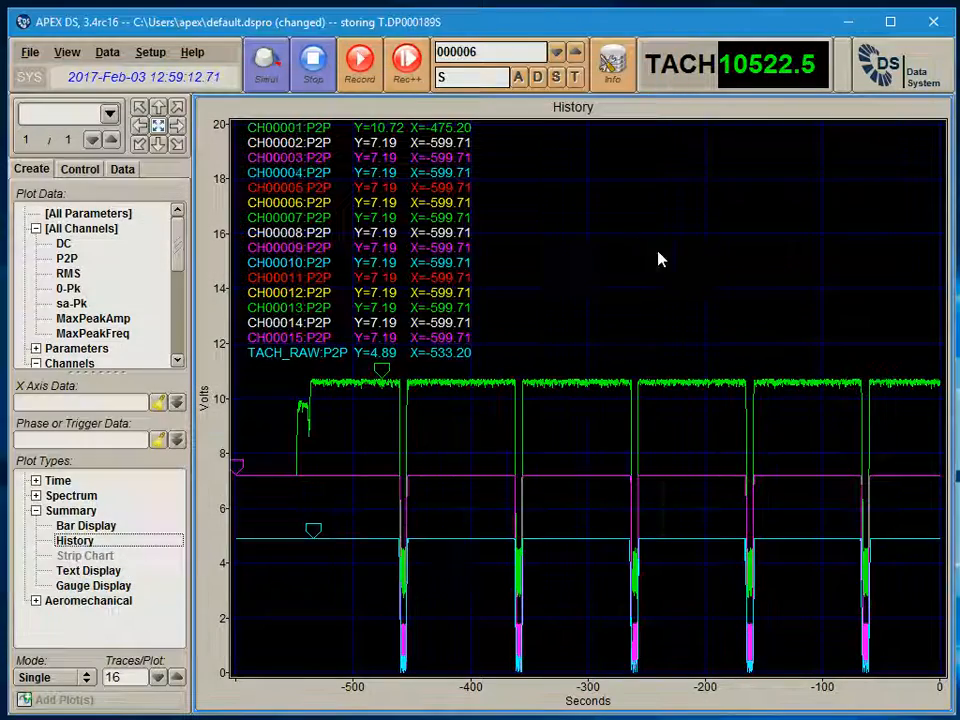